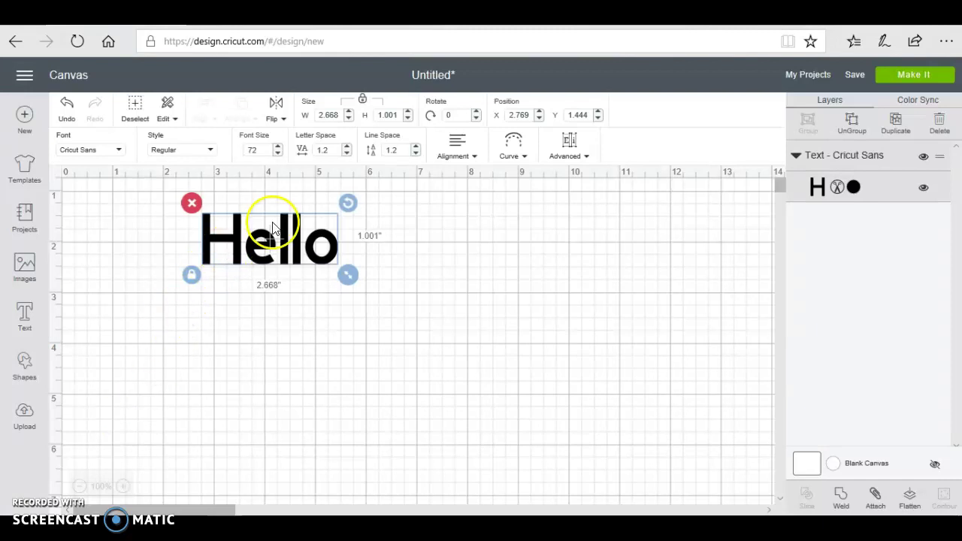
Shift the Hello text right and set its line spacing to 1.6
{"action": "mouse_move", "coordinate": [264, 222]}
{"action": "left_mouse_down"}
{"action": "mouse_move", "coordinate": [267, 271]}
{"action": "mouse_move", "coordinate": [304, 267]}
{"action": "mouse_move", "coordinate": [330, 247]}
{"action": "left_mouse_up"}
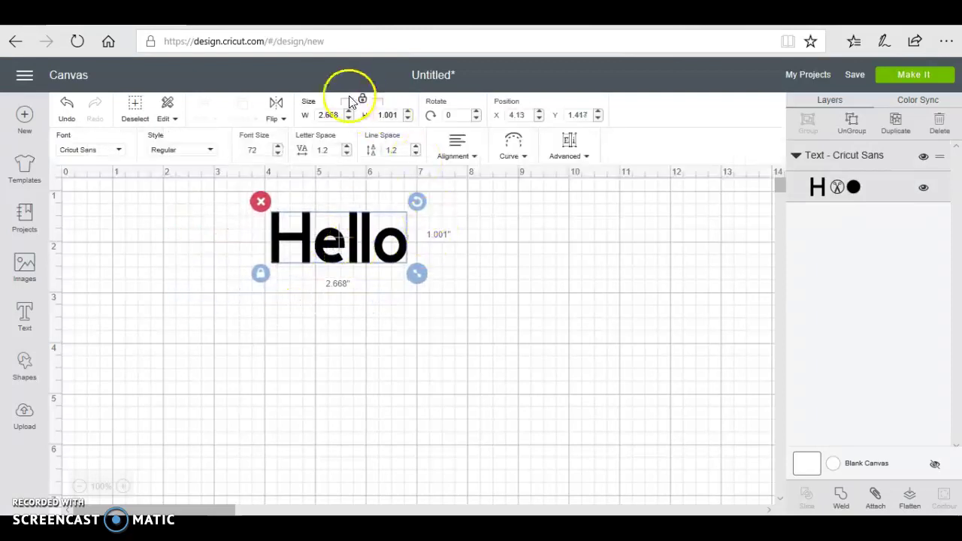
{"action": "left_click", "coordinate": [416, 147]}
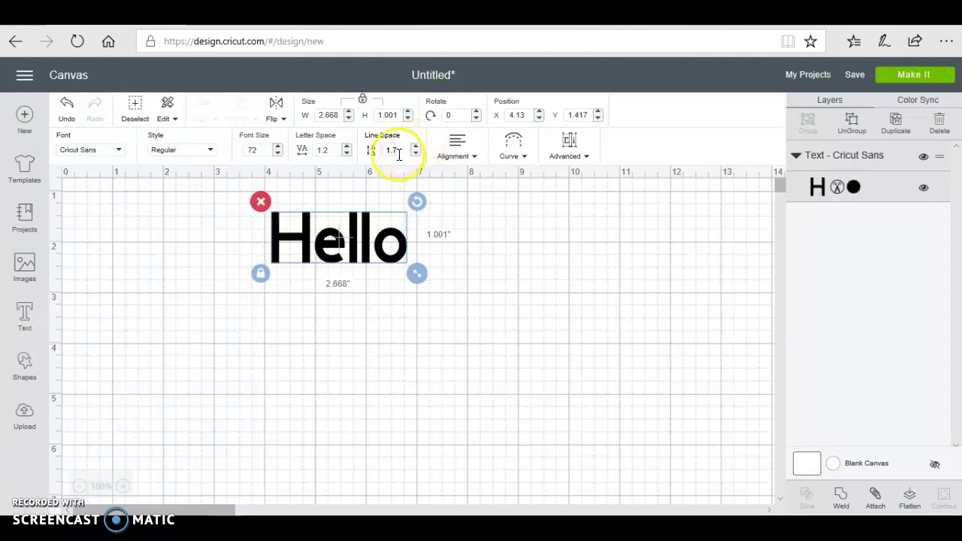
{"action": "left_click", "coordinate": [415, 154]}
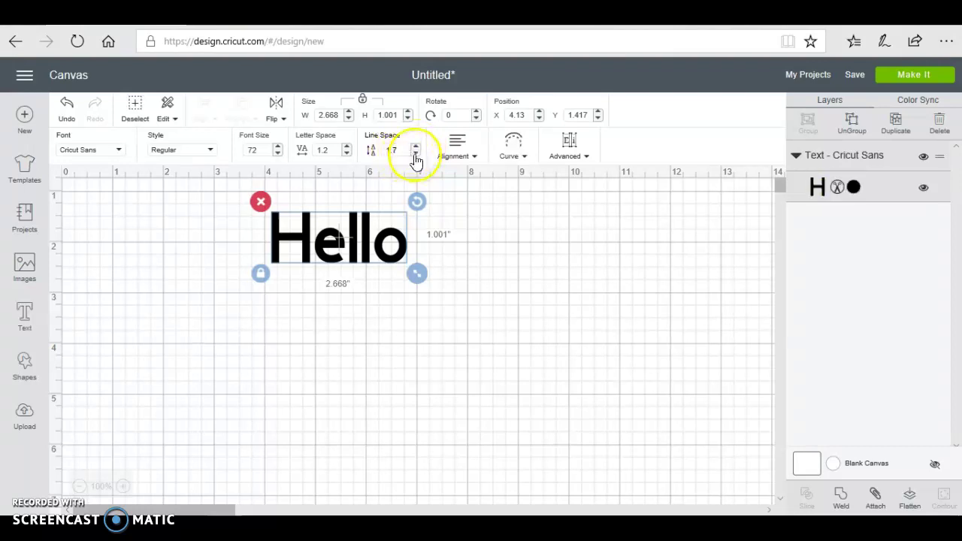
Widen letter spacing to 2.4 and ungroup Hello into five letter layers
{"action": "left_click", "coordinate": [347, 147]}
{"action": "left_click", "coordinate": [347, 147]}
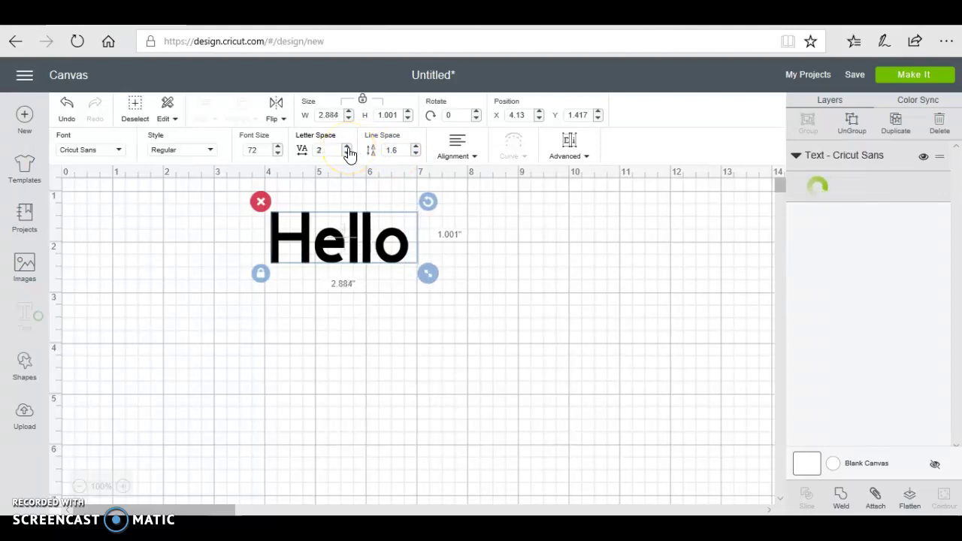
{"action": "left_click", "coordinate": [346, 147]}
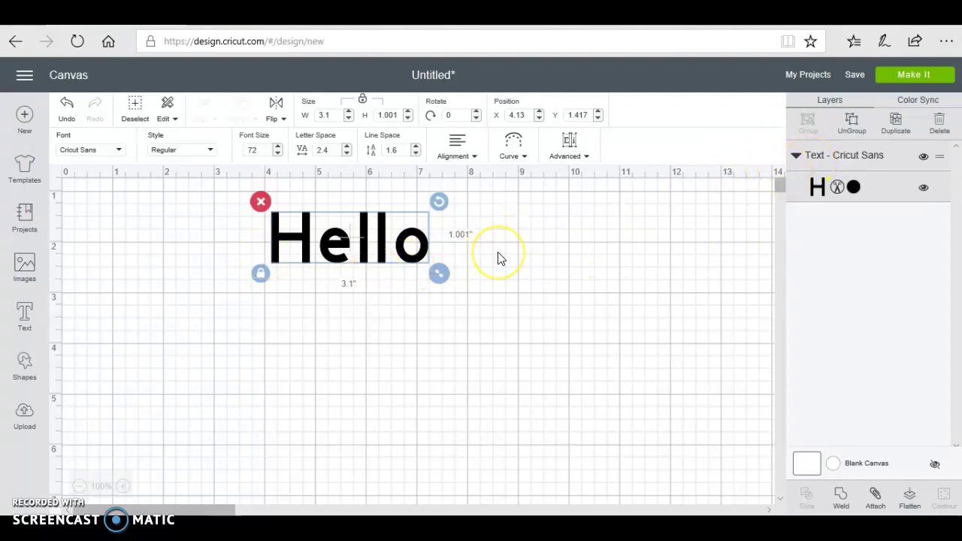
{"action": "left_click", "coordinate": [374, 264]}
{"action": "left_click", "coordinate": [852, 124]}
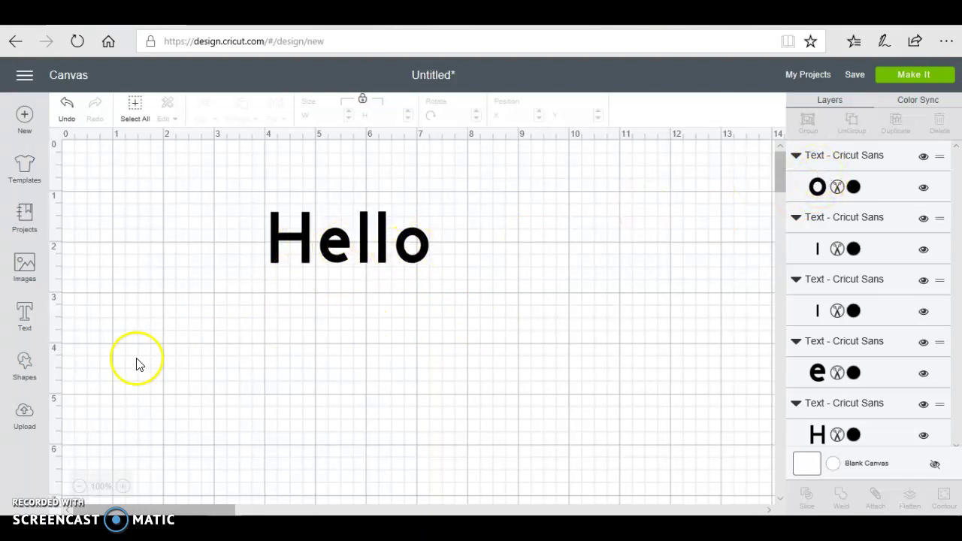
Add a circle from Shapes and place it below Hello
{"action": "left_click", "coordinate": [25, 365]}
{"action": "left_click", "coordinate": [121, 291]}
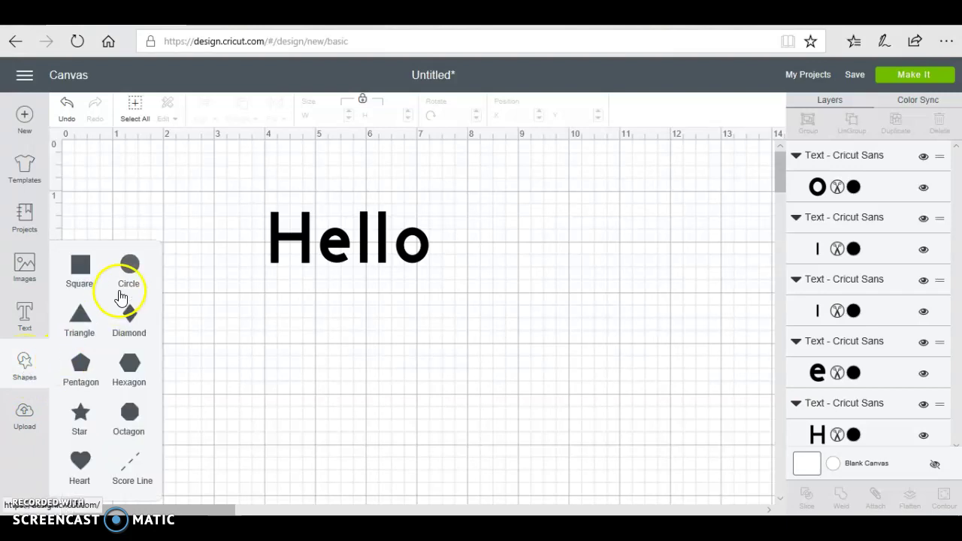
{"action": "left_click", "coordinate": [137, 267]}
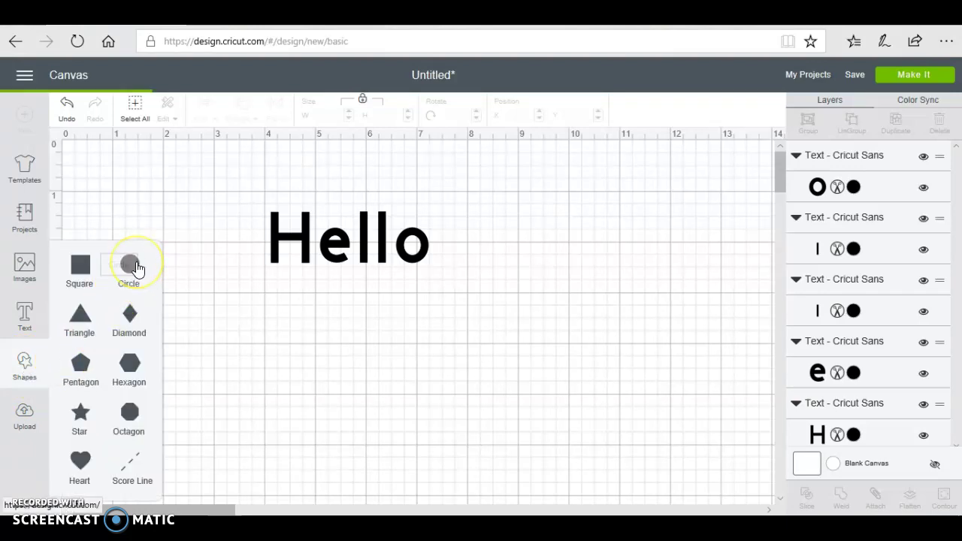
{"action": "left_click", "coordinate": [217, 291]}
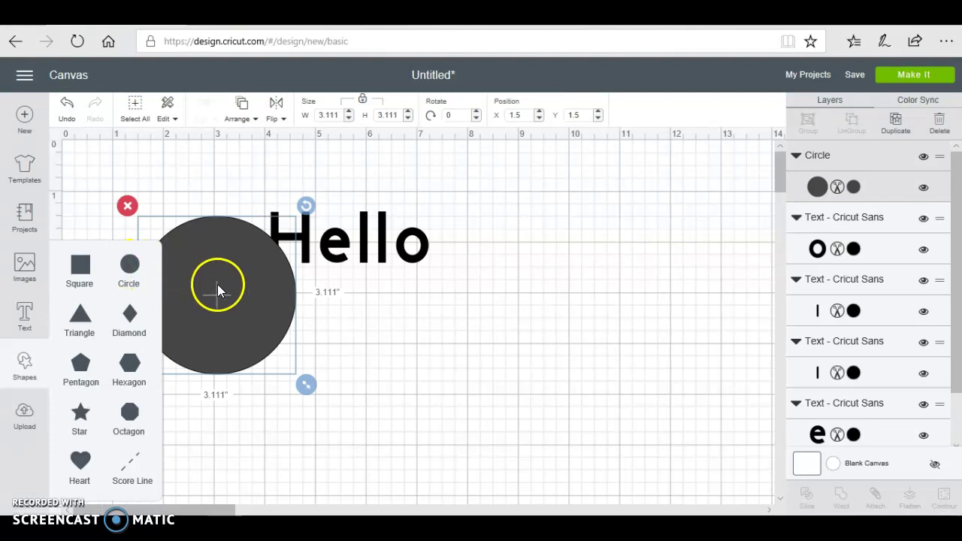
{"action": "left_click_drag", "start_coordinate": [217, 286], "coordinate": [328, 367]}
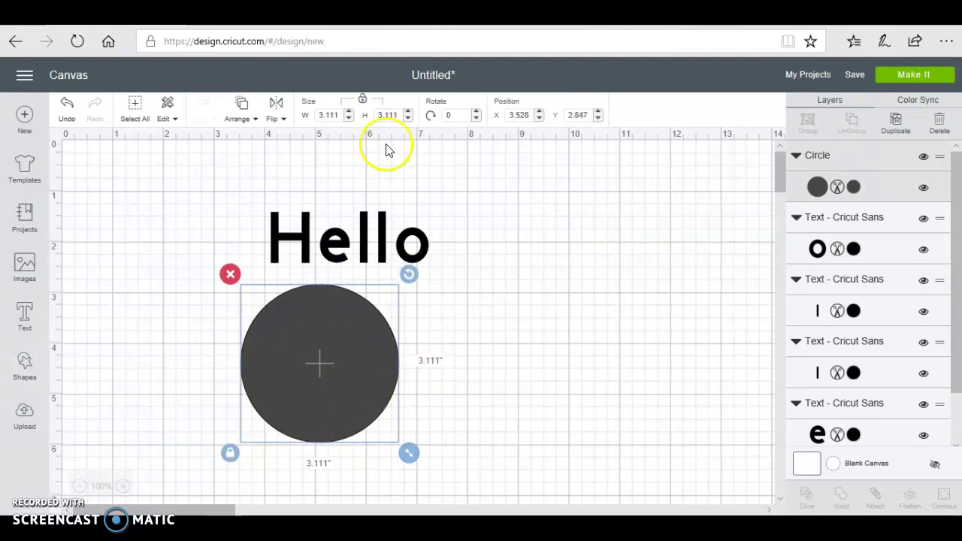
Unlock proportions and stretch the circle into a wide oval about 6 inches across
{"action": "left_click", "coordinate": [361, 99]}
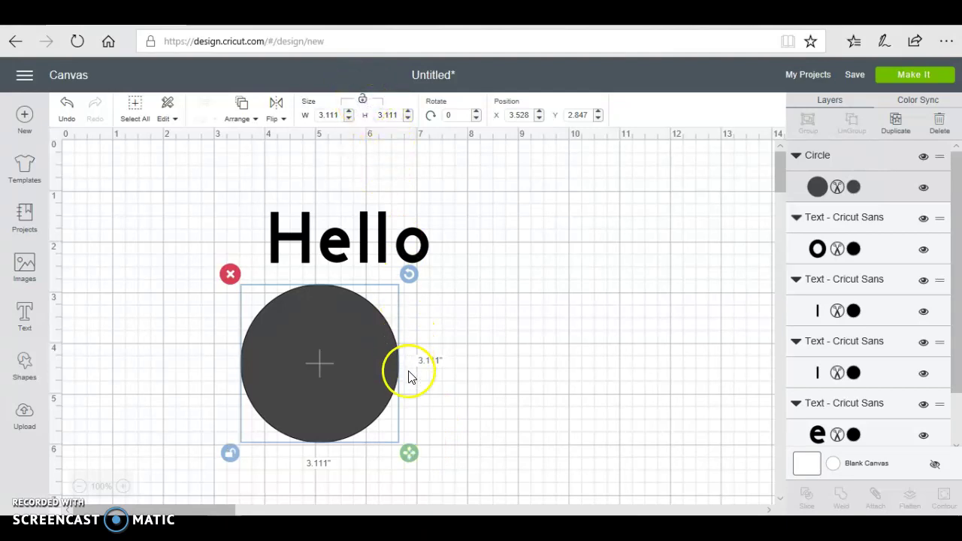
{"action": "mouse_move", "coordinate": [408, 451]}
{"action": "left_mouse_down"}
{"action": "mouse_move", "coordinate": [543, 461]}
{"action": "mouse_move", "coordinate": [560, 476]}
{"action": "left_mouse_up"}
{"action": "left_click", "coordinate": [492, 233]}
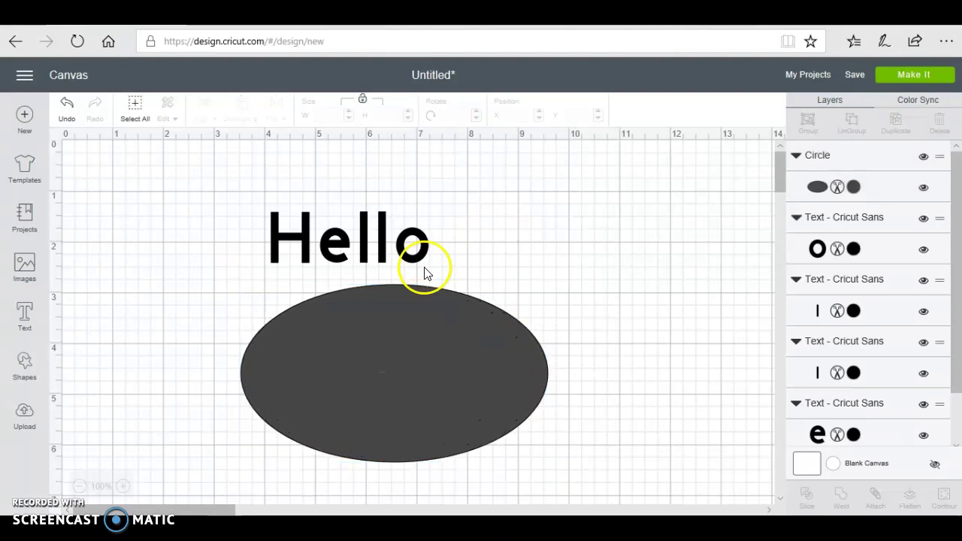
Lower the H, tilt it to about 337° and enlarge it onto the oval's upper-left edge
{"action": "left_click", "coordinate": [290, 242]}
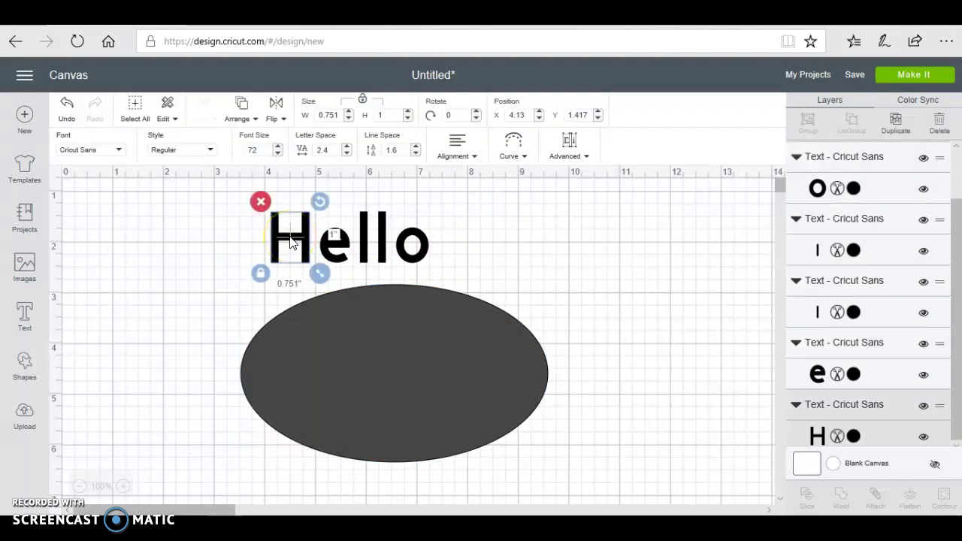
{"action": "left_click_drag", "start_coordinate": [291, 242], "coordinate": [283, 261]}
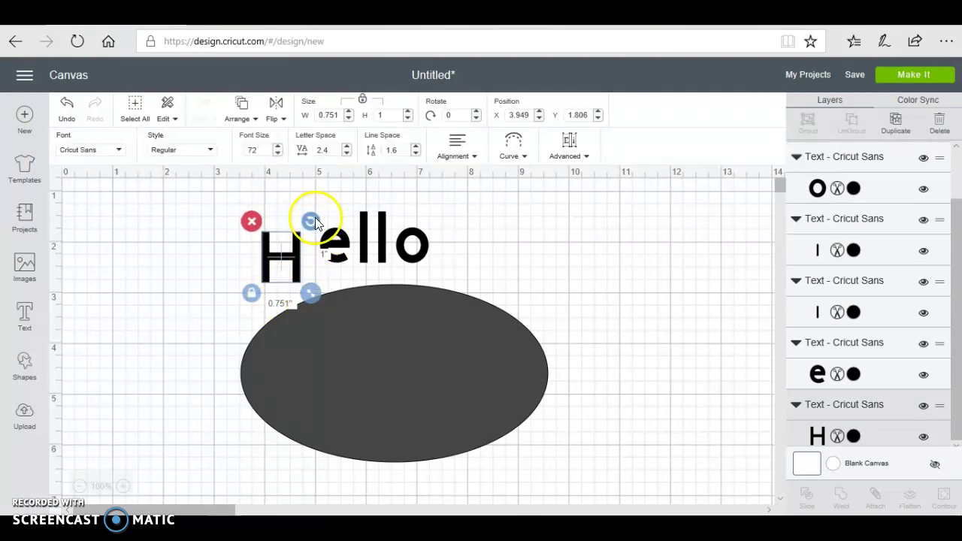
{"action": "left_click_drag", "start_coordinate": [313, 219], "coordinate": [300, 211]}
{"action": "left_click_drag", "start_coordinate": [280, 262], "coordinate": [287, 289]}
{"action": "left_click_drag", "start_coordinate": [321, 241], "coordinate": [318, 233]}
{"action": "left_click_drag", "start_coordinate": [326, 316], "coordinate": [323, 321]}
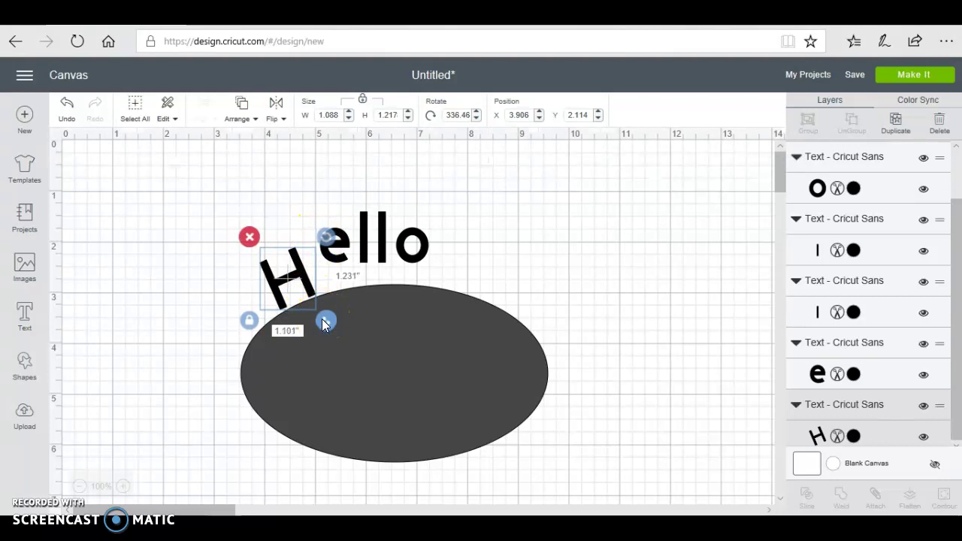
{"action": "left_click_drag", "start_coordinate": [325, 322], "coordinate": [328, 324]}
{"action": "left_click_drag", "start_coordinate": [338, 250], "coordinate": [342, 253]}
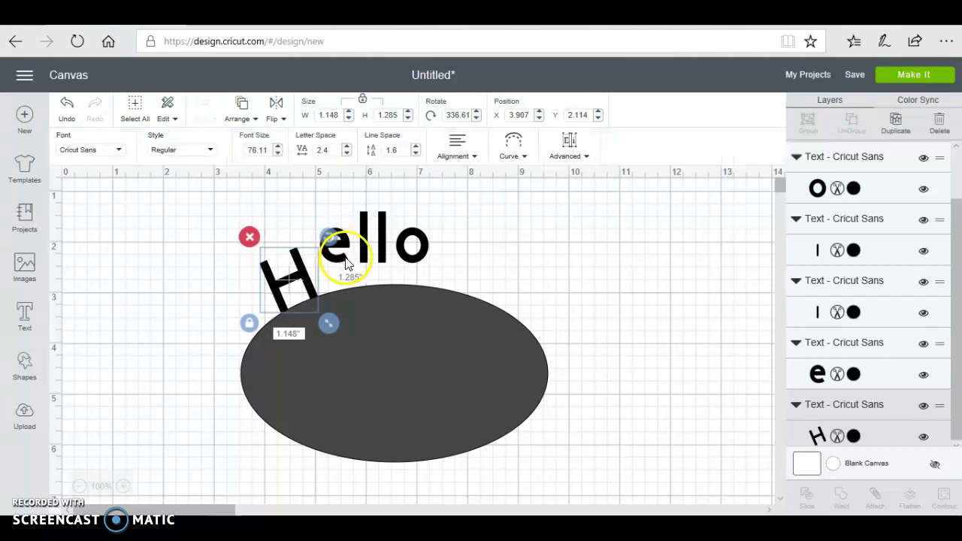
Enlarge the e slightly and give it a small counter-clockwise tilt
{"action": "left_click", "coordinate": [350, 272]}
{"action": "left_click", "coordinate": [347, 245]}
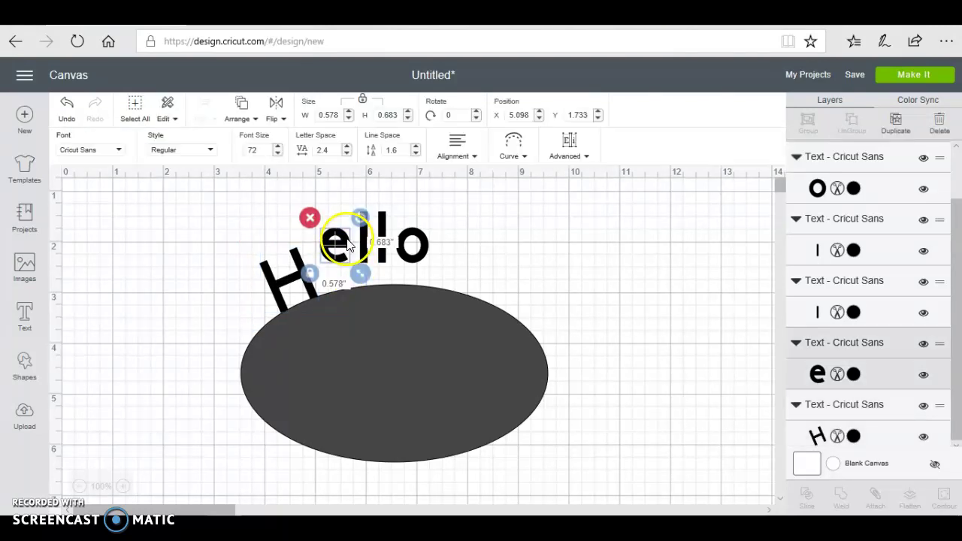
{"action": "left_click_drag", "start_coordinate": [360, 275], "coordinate": [362, 276]}
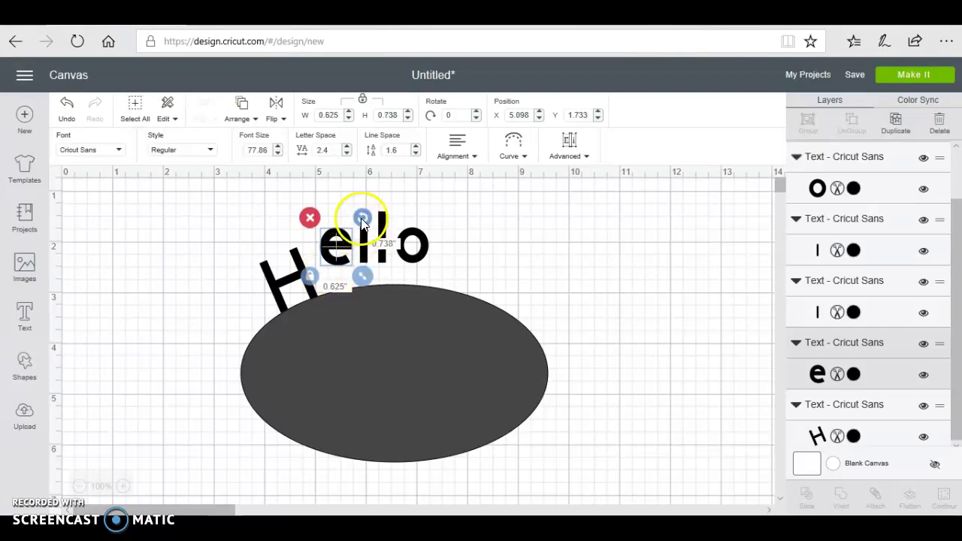
{"action": "left_click_drag", "start_coordinate": [362, 216], "coordinate": [355, 226]}
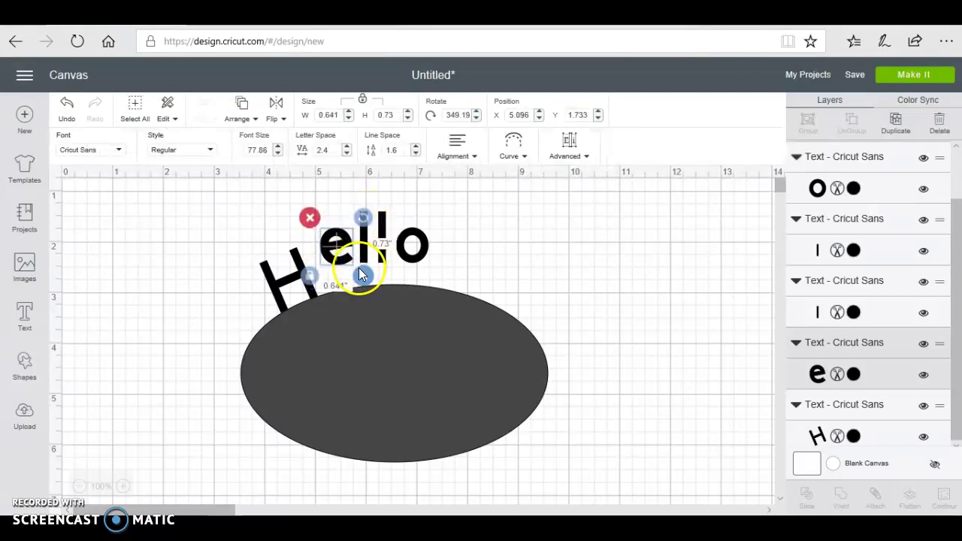
{"action": "left_click_drag", "start_coordinate": [362, 283], "coordinate": [362, 276]}
{"action": "left_click", "coordinate": [345, 230]}
Set the e beside the H at about 341° and lower the first l
{"action": "left_click_drag", "start_coordinate": [344, 236], "coordinate": [347, 293]}
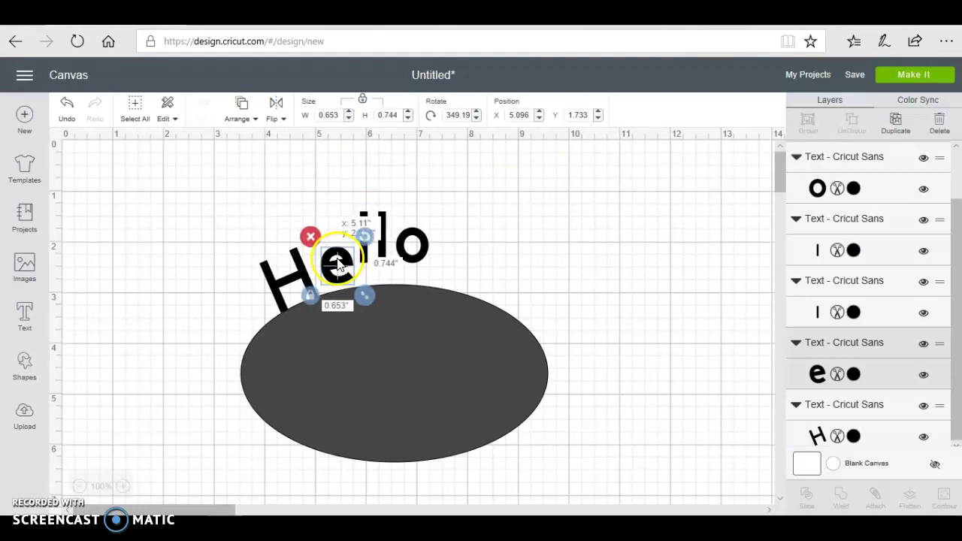
{"action": "left_click_drag", "start_coordinate": [368, 238], "coordinate": [342, 273]}
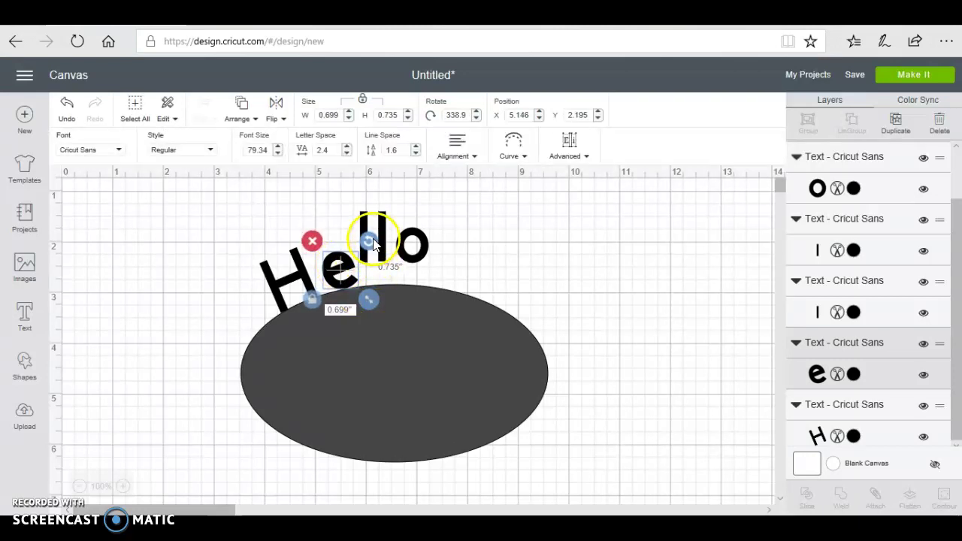
{"action": "left_click_drag", "start_coordinate": [378, 246], "coordinate": [373, 233]}
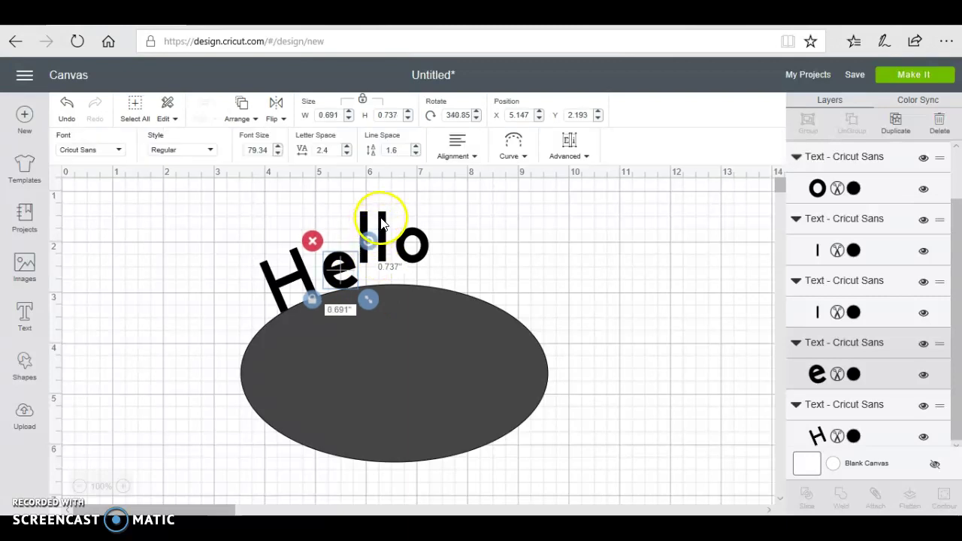
{"action": "left_click", "coordinate": [364, 220]}
{"action": "mouse_move", "coordinate": [365, 219]}
{"action": "left_mouse_down"}
{"action": "mouse_move", "coordinate": [373, 239]}
{"action": "mouse_move", "coordinate": [376, 217]}
{"action": "left_mouse_up"}
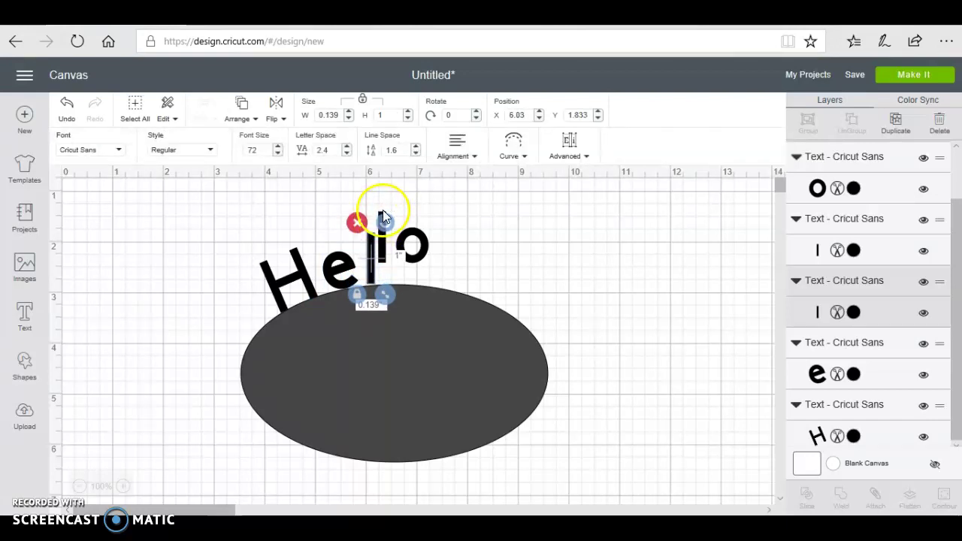
Lower both l's and reposition the o toward the oval's top curve
{"action": "left_click", "coordinate": [409, 209]}
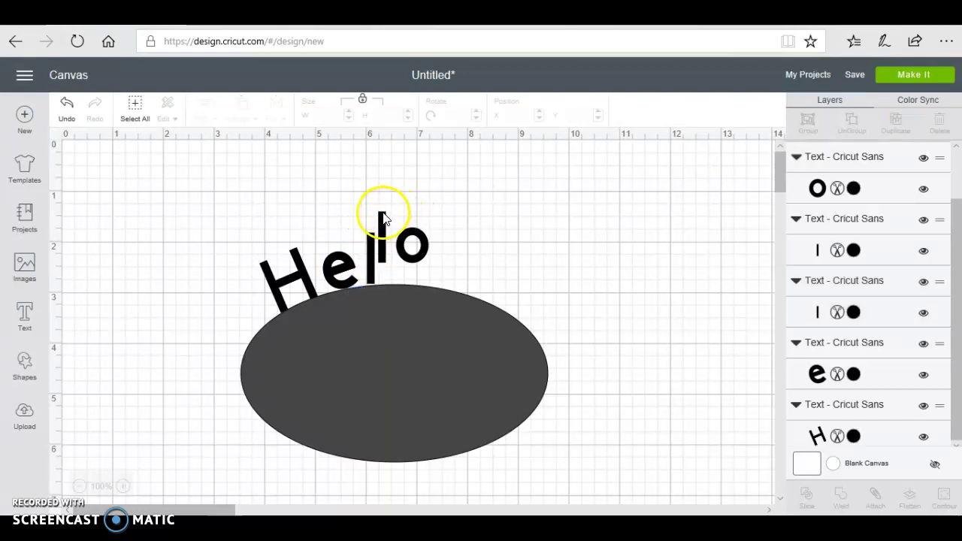
{"action": "mouse_move", "coordinate": [383, 218]}
{"action": "left_mouse_down"}
{"action": "mouse_move", "coordinate": [395, 238]}
{"action": "mouse_move", "coordinate": [398, 225]}
{"action": "mouse_move", "coordinate": [444, 264]}
{"action": "left_mouse_up"}
{"action": "left_click", "coordinate": [423, 240]}
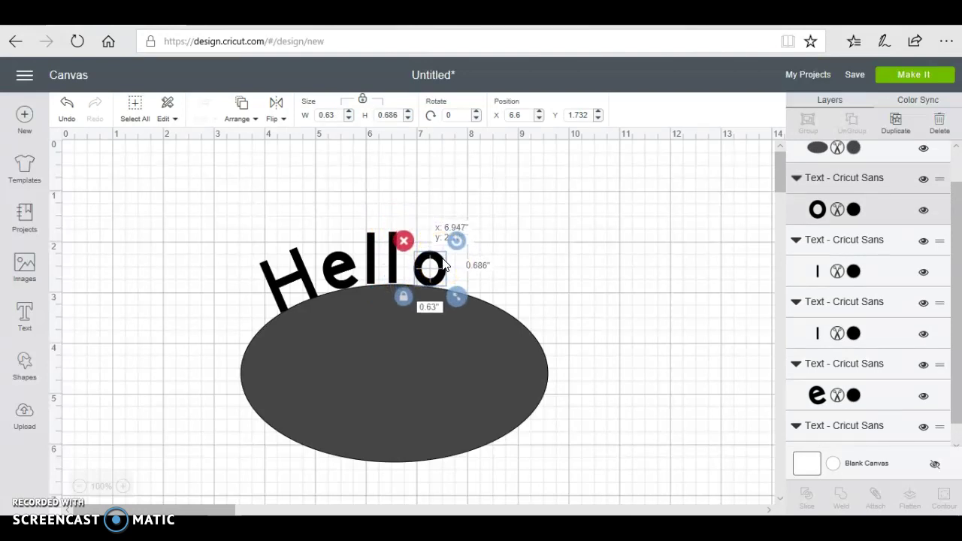
{"action": "left_click_drag", "start_coordinate": [443, 264], "coordinate": [443, 264]}
{"action": "left_click", "coordinate": [374, 256]}
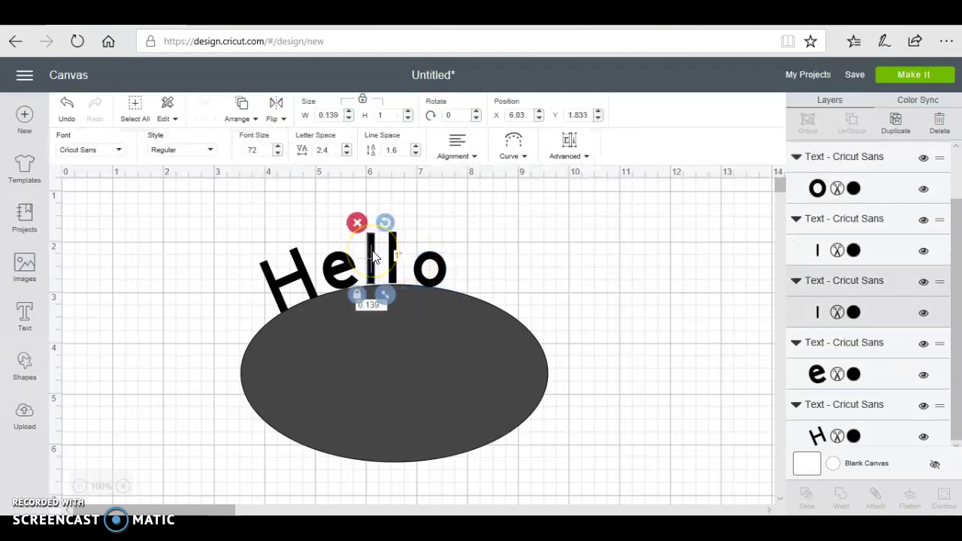
{"action": "mouse_move", "coordinate": [374, 256]}
{"action": "left_mouse_down"}
{"action": "mouse_move", "coordinate": [451, 265]}
{"action": "mouse_move", "coordinate": [482, 281]}
{"action": "mouse_move", "coordinate": [472, 270]}
{"action": "left_mouse_up"}
{"action": "left_click", "coordinate": [439, 263]}
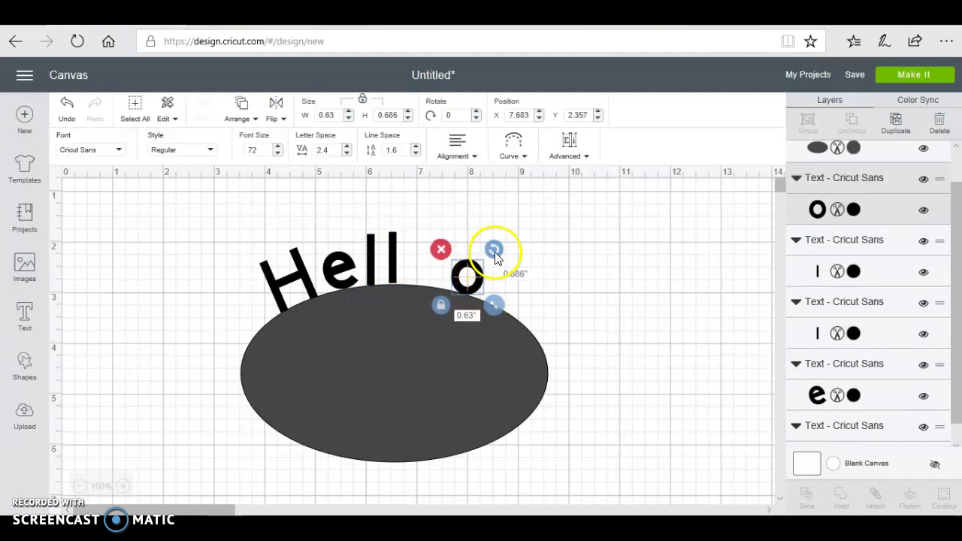
Adjust the second l, e and H so all letters arch along the oval, e at about 346°
{"action": "mouse_move", "coordinate": [392, 255]}
{"action": "left_mouse_down"}
{"action": "mouse_move", "coordinate": [432, 259]}
{"action": "mouse_move", "coordinate": [391, 256]}
{"action": "mouse_move", "coordinate": [404, 256]}
{"action": "left_mouse_up"}
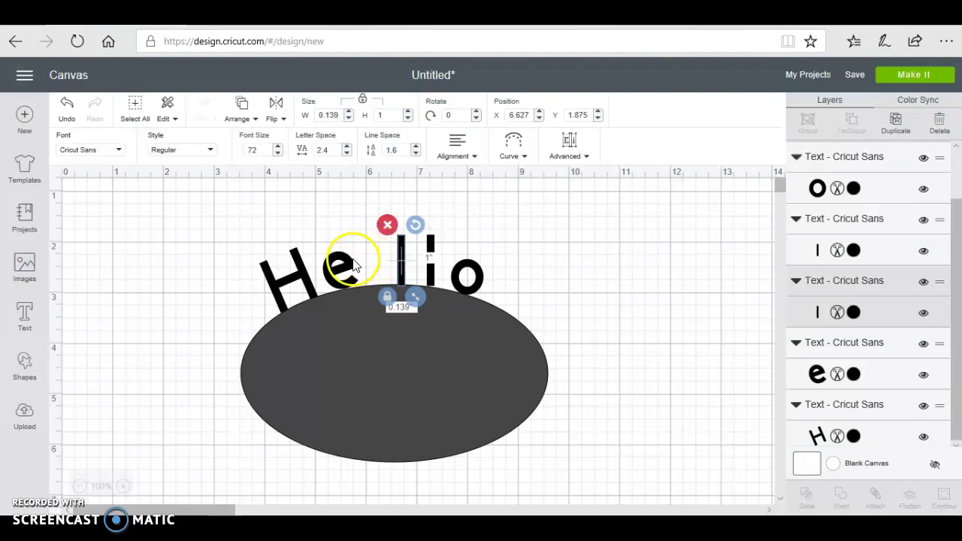
{"action": "mouse_move", "coordinate": [344, 255]}
{"action": "left_mouse_down"}
{"action": "mouse_move", "coordinate": [370, 268]}
{"action": "mouse_move", "coordinate": [388, 242]}
{"action": "left_mouse_up"}
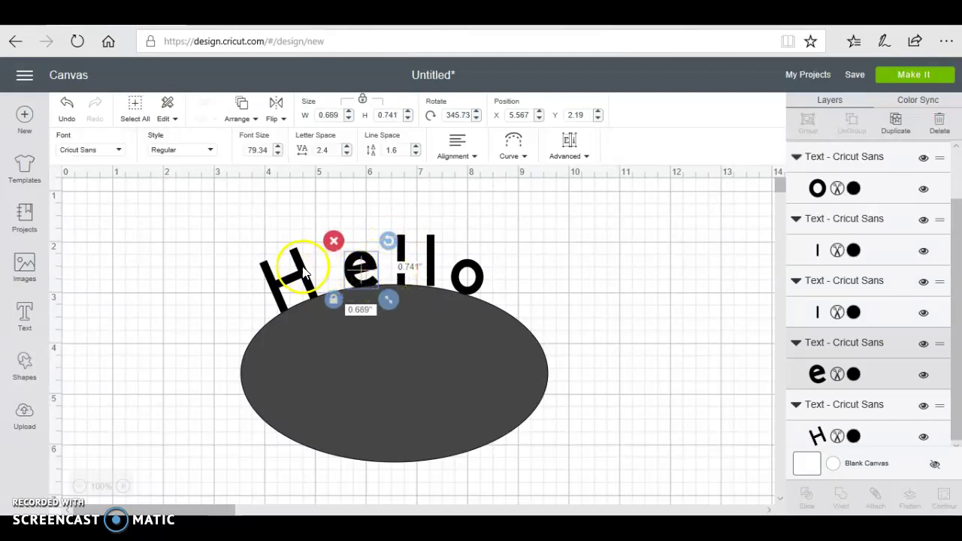
{"action": "left_click_drag", "start_coordinate": [305, 273], "coordinate": [323, 269]}
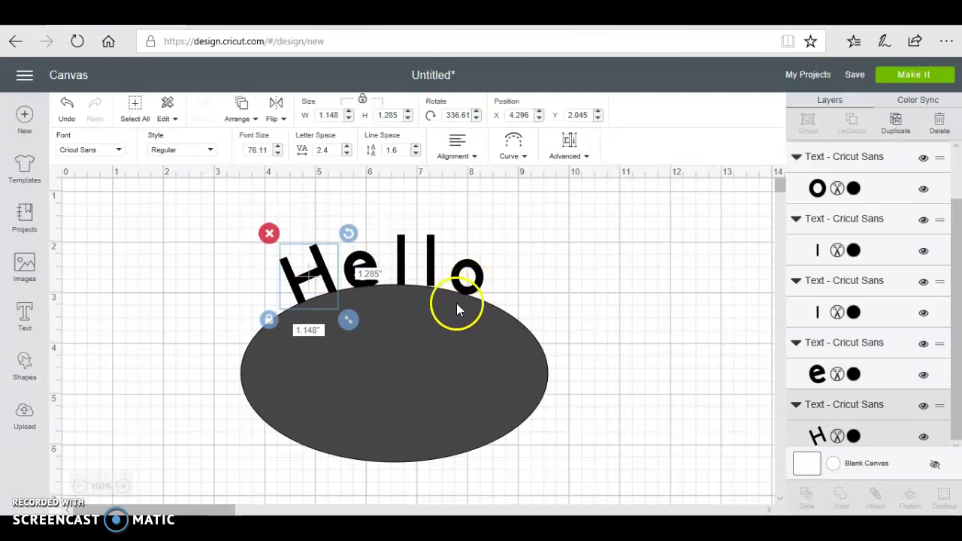
{"action": "left_click_drag", "start_coordinate": [373, 272], "coordinate": [377, 262]}
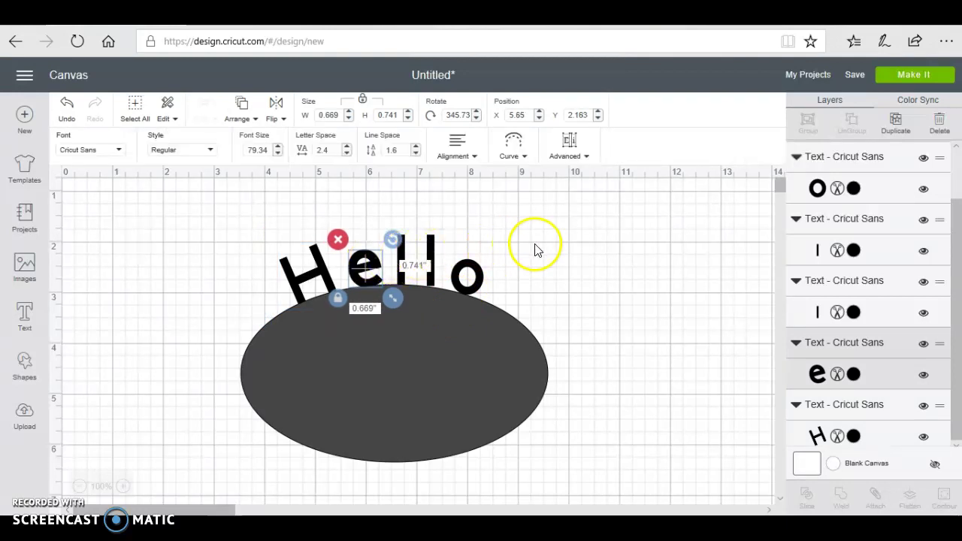
{"action": "left_click", "coordinate": [534, 248]}
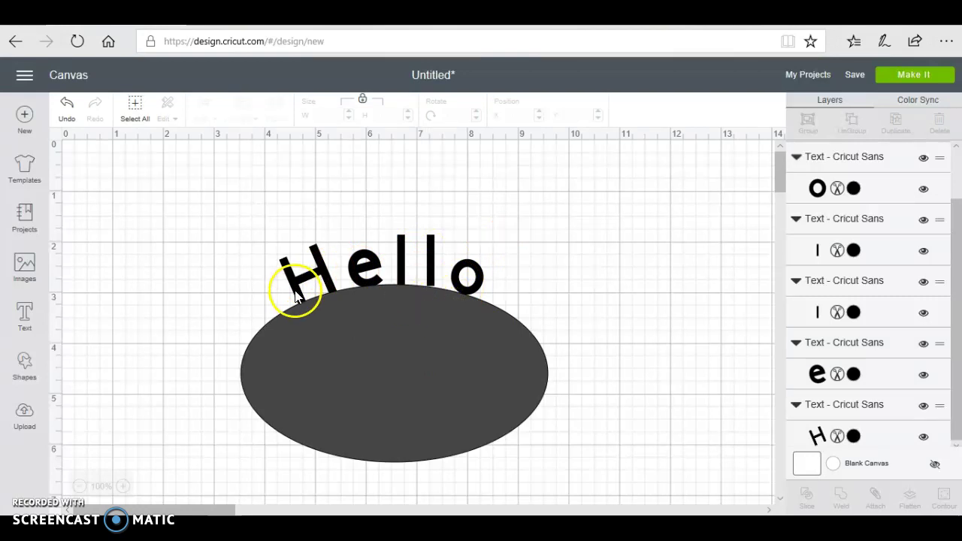
{"action": "left_click", "coordinate": [379, 334]}
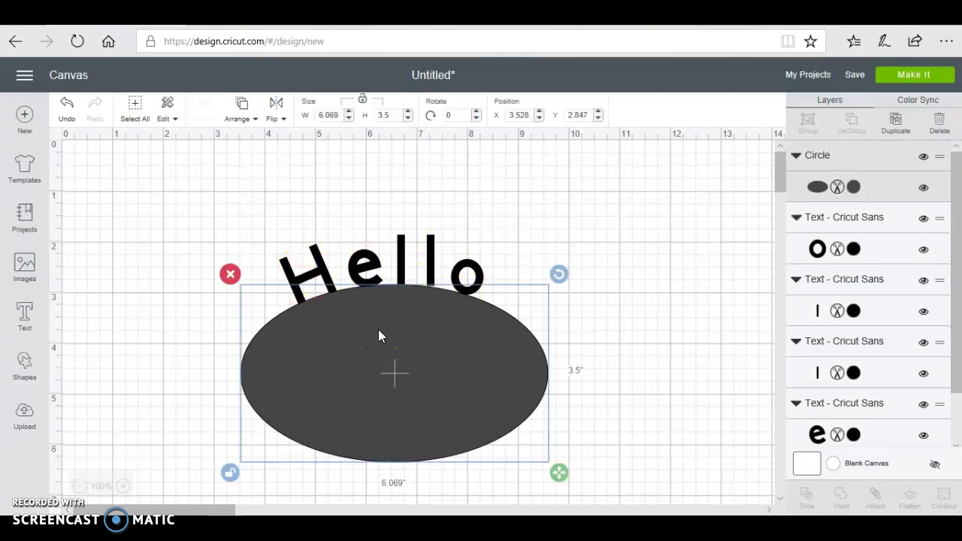
Delete the selected grey guide oval
{"action": "key", "text": "Delete"}
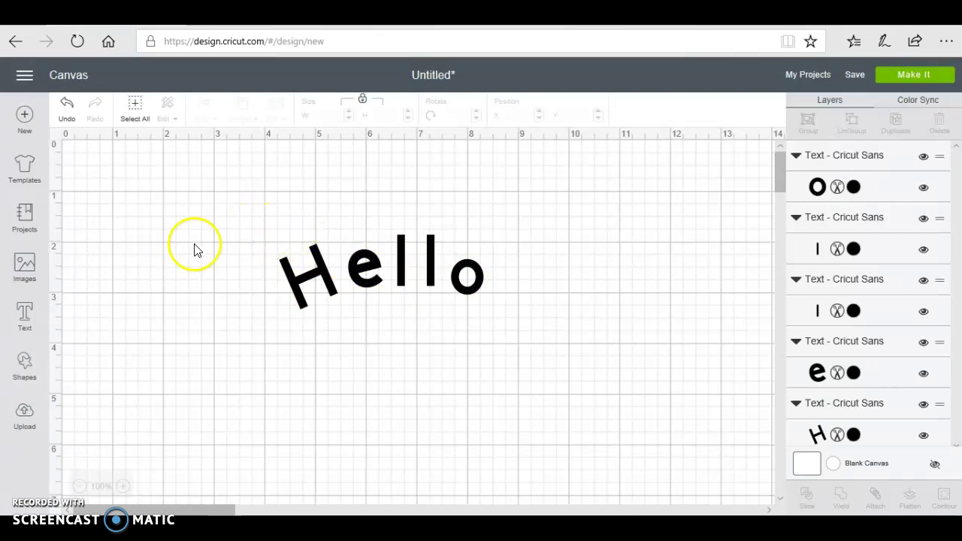
Delete the H, e, both l's and the o one at a time
{"action": "left_click", "coordinate": [25, 314]}
{"action": "left_click", "coordinate": [303, 263]}
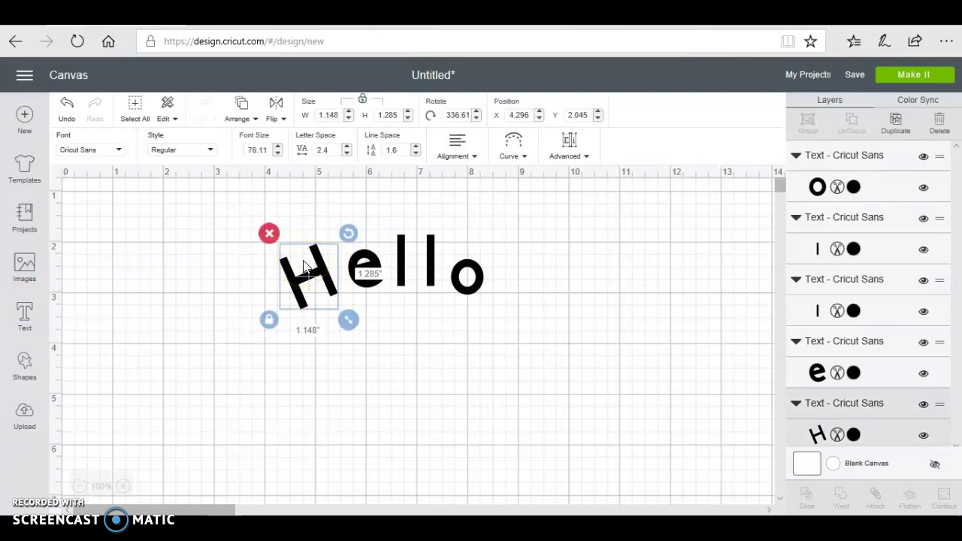
{"action": "key", "text": "Delete"}
{"action": "left_click", "coordinate": [363, 268]}
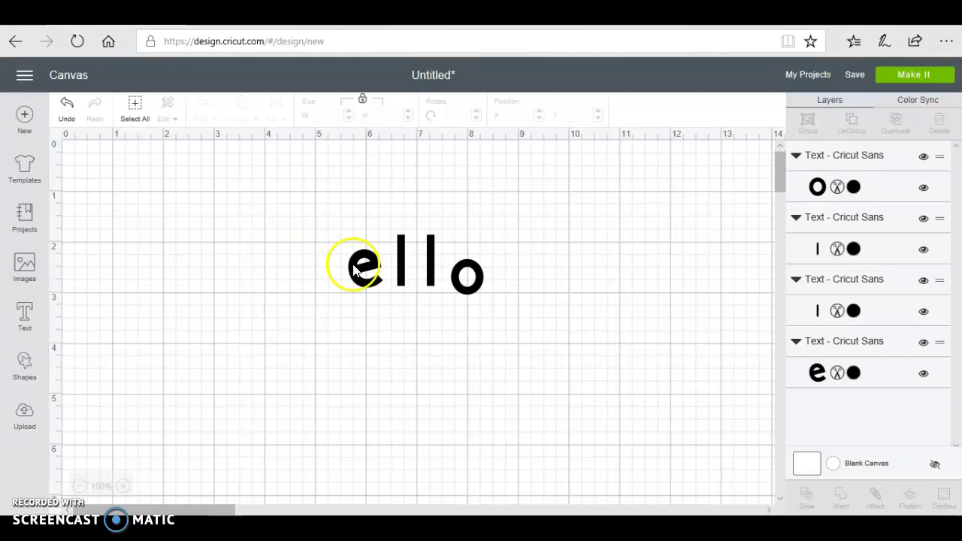
{"action": "key", "text": "Delete"}
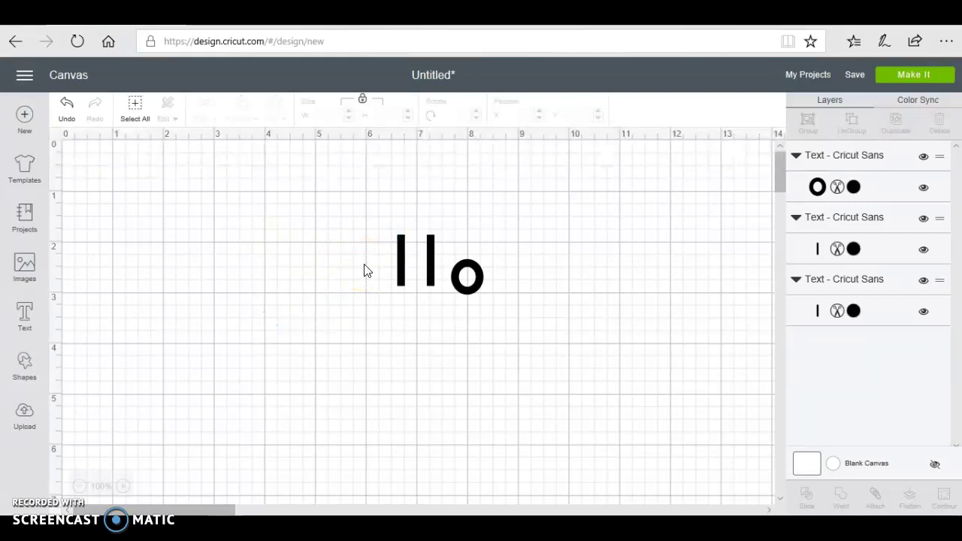
{"action": "left_click", "coordinate": [406, 264]}
{"action": "key", "text": "Delete"}
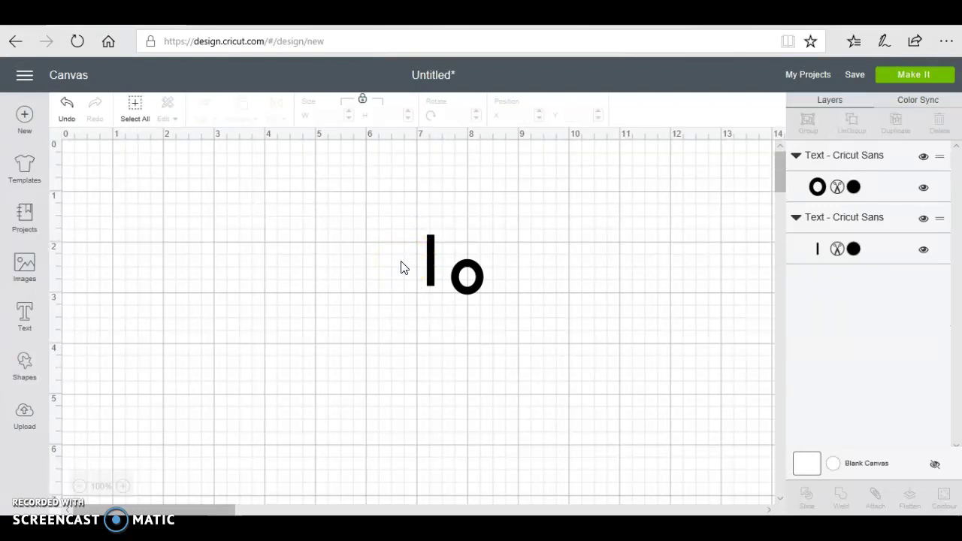
{"action": "left_click", "coordinate": [425, 270]}
{"action": "key", "text": "Delete"}
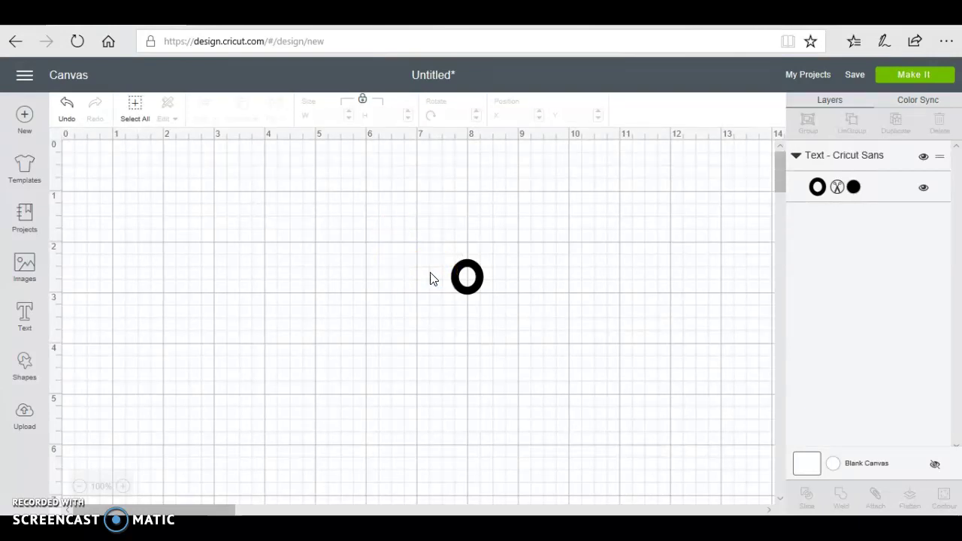
{"action": "left_click", "coordinate": [466, 273]}
{"action": "key", "text": "Delete"}
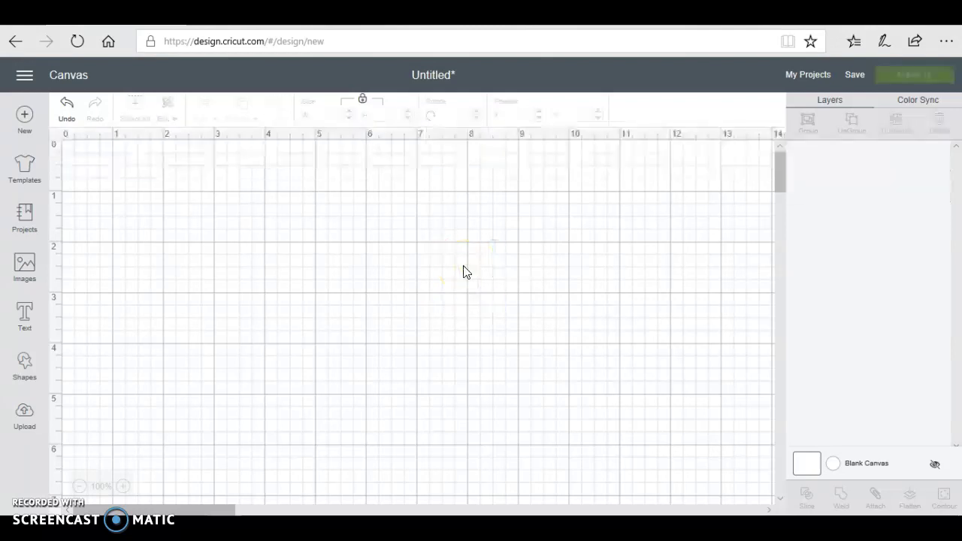
Type 'Hello', set letter spacing to 2, move it up and enlarge it to about 4.6 inches wide
{"action": "left_click", "coordinate": [24, 314]}
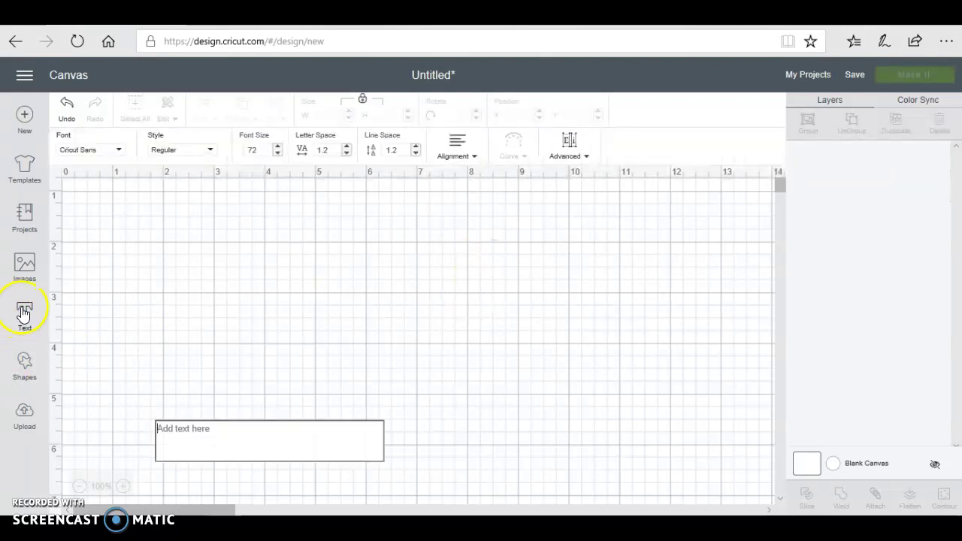
{"action": "type", "text": "H"}
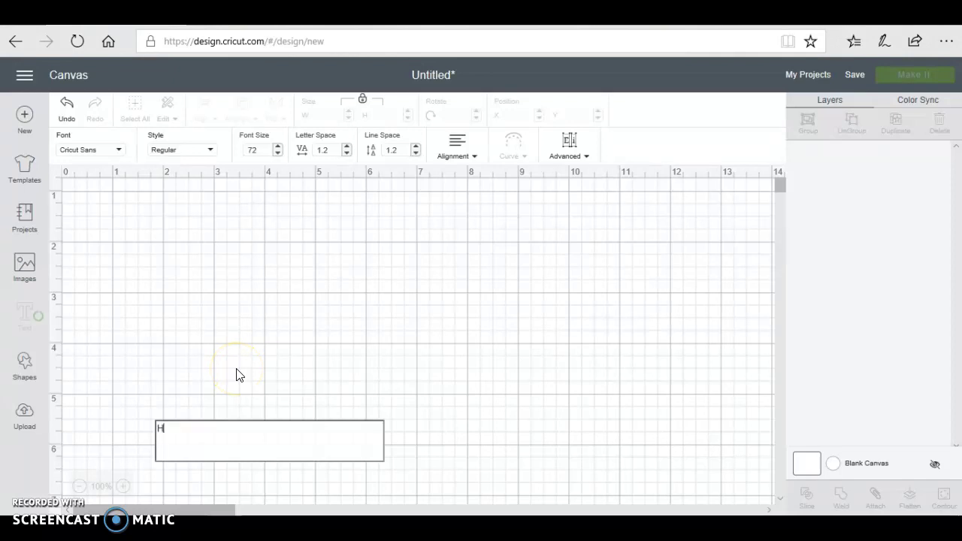
{"action": "type", "text": "ello"}
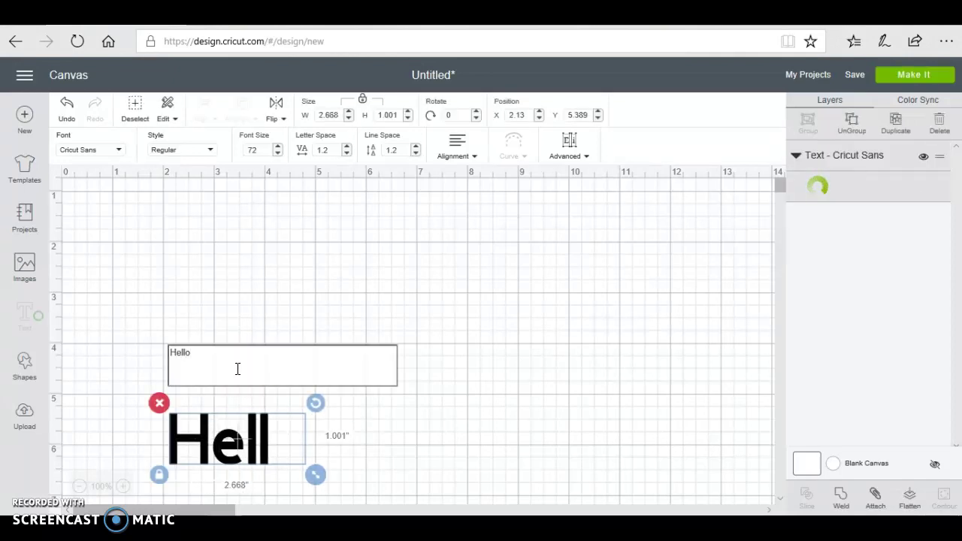
{"action": "left_click", "coordinate": [346, 148]}
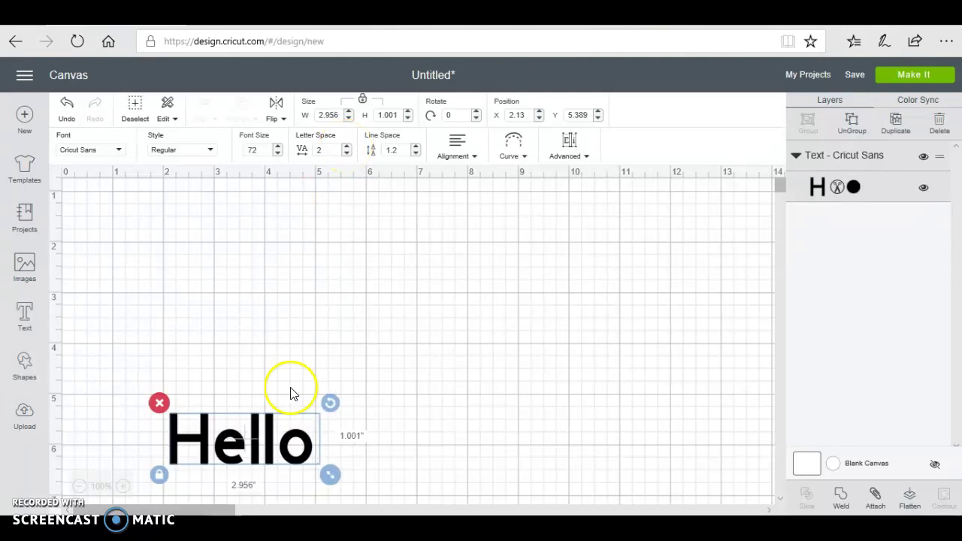
{"action": "mouse_move", "coordinate": [271, 428]}
{"action": "left_mouse_down"}
{"action": "mouse_move", "coordinate": [364, 308]}
{"action": "mouse_move", "coordinate": [380, 233]}
{"action": "left_mouse_up"}
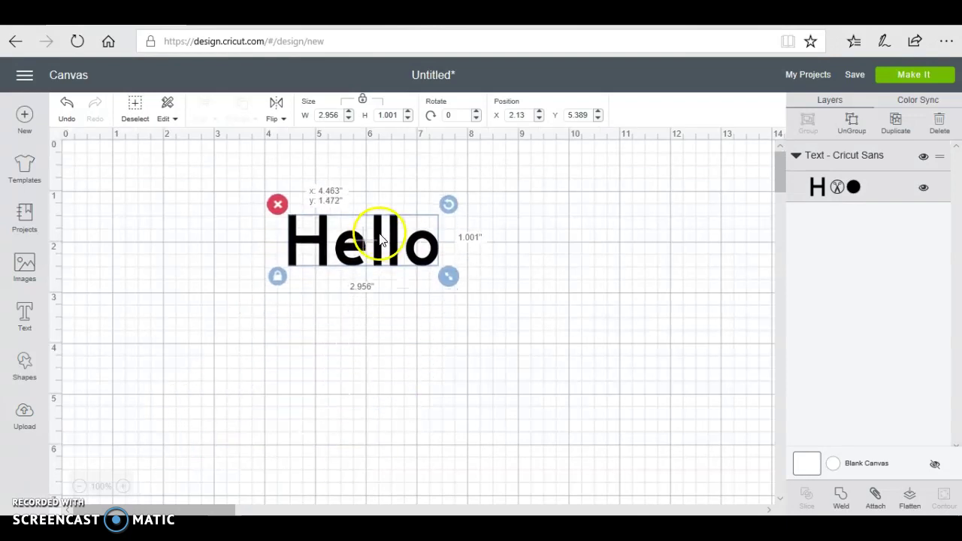
{"action": "left_click_drag", "start_coordinate": [449, 277], "coordinate": [535, 327]}
{"action": "left_click", "coordinate": [519, 401]}
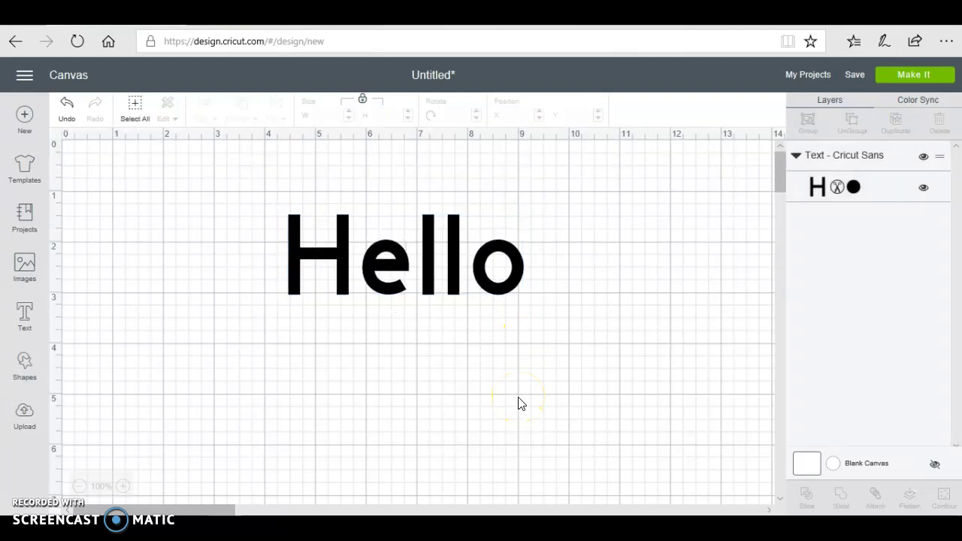
{"action": "left_click", "coordinate": [436, 280]}
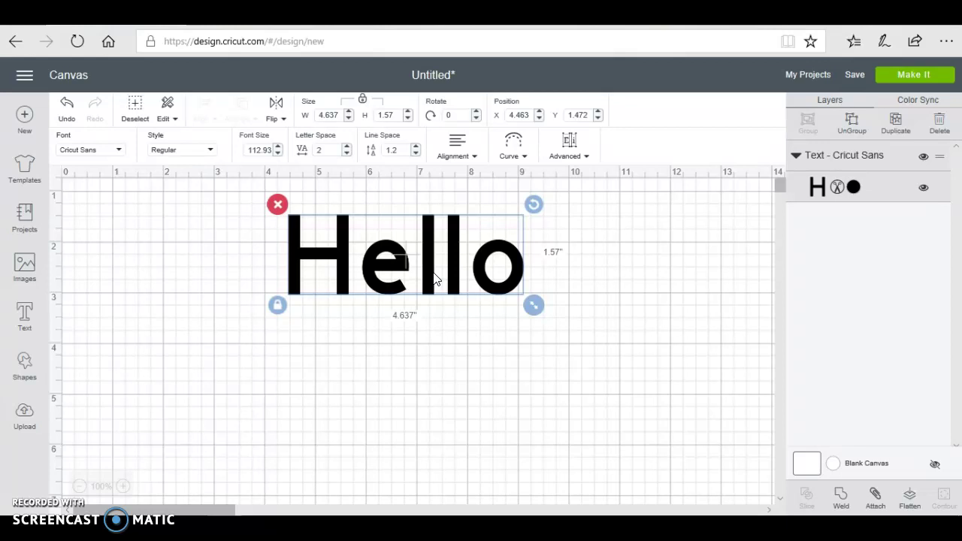
Curve Hello into an upward arch with a diameter near 4.7
{"action": "left_click", "coordinate": [441, 258]}
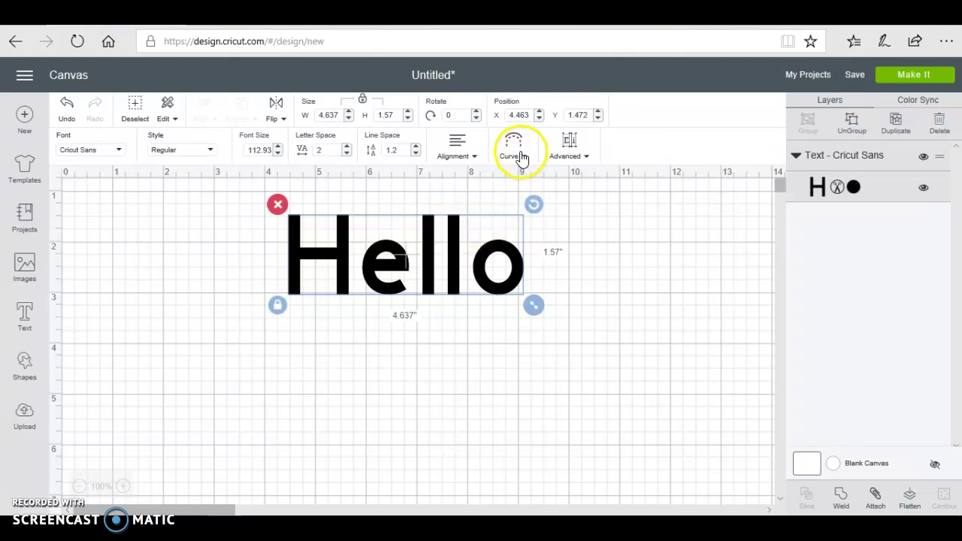
{"action": "left_click", "coordinate": [522, 160]}
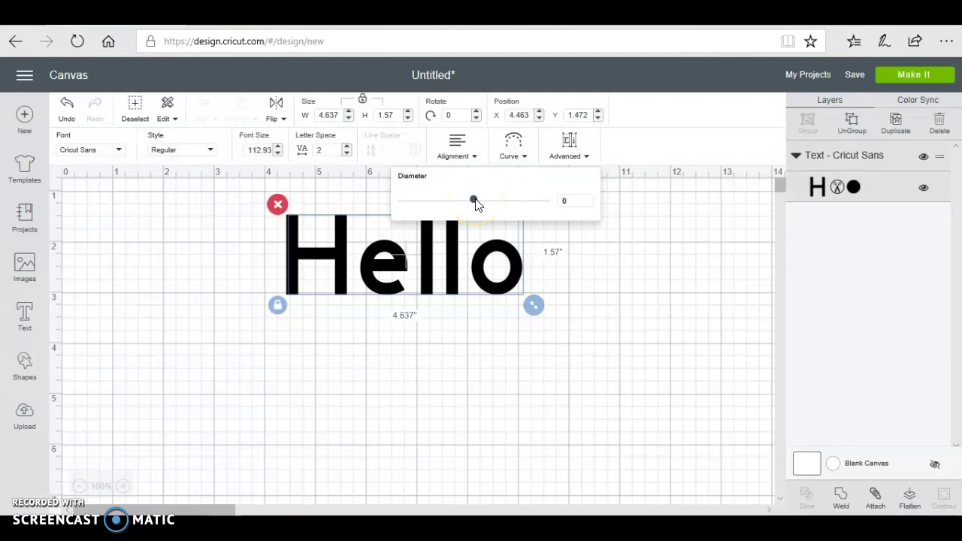
{"action": "left_click_drag", "start_coordinate": [475, 201], "coordinate": [527, 211]}
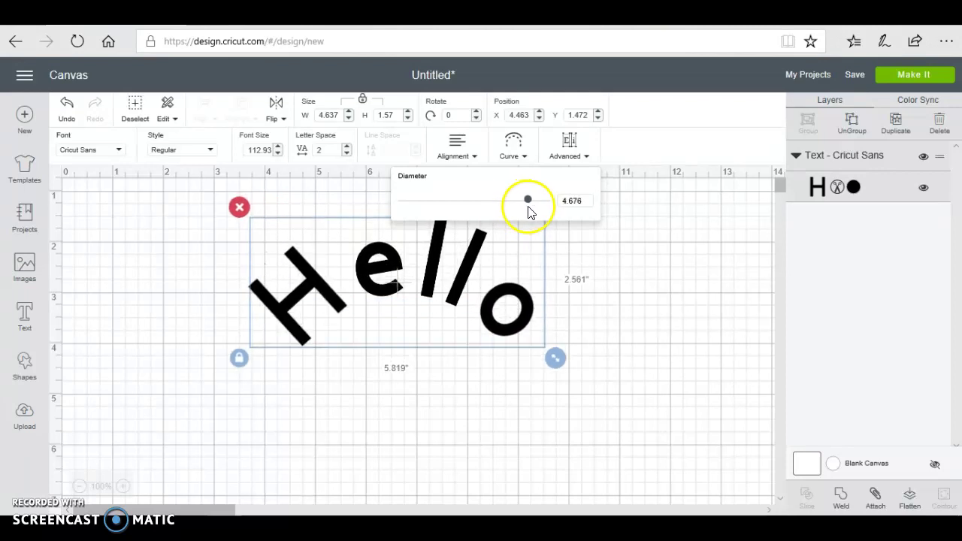
{"action": "left_click", "coordinate": [621, 248]}
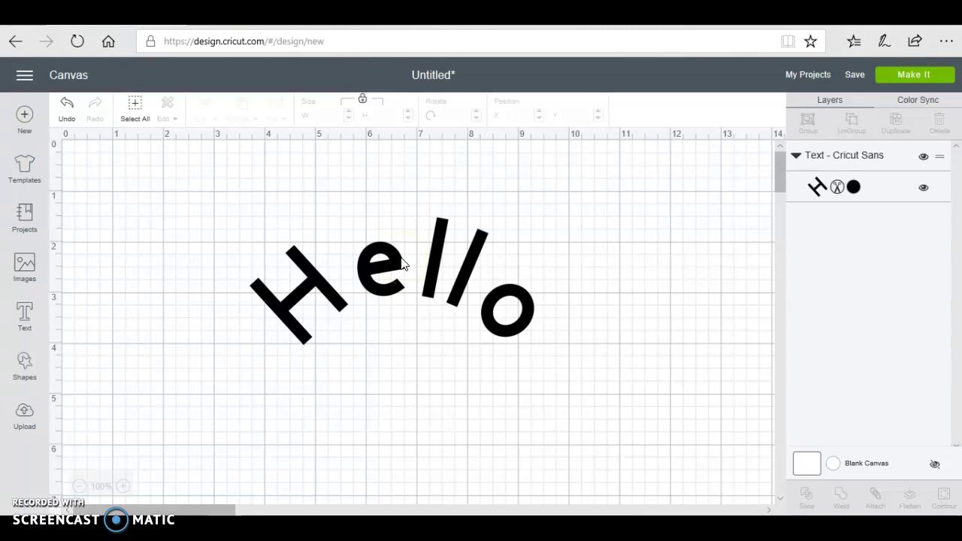
{"action": "left_click", "coordinate": [24, 366]}
{"action": "left_click", "coordinate": [128, 267]}
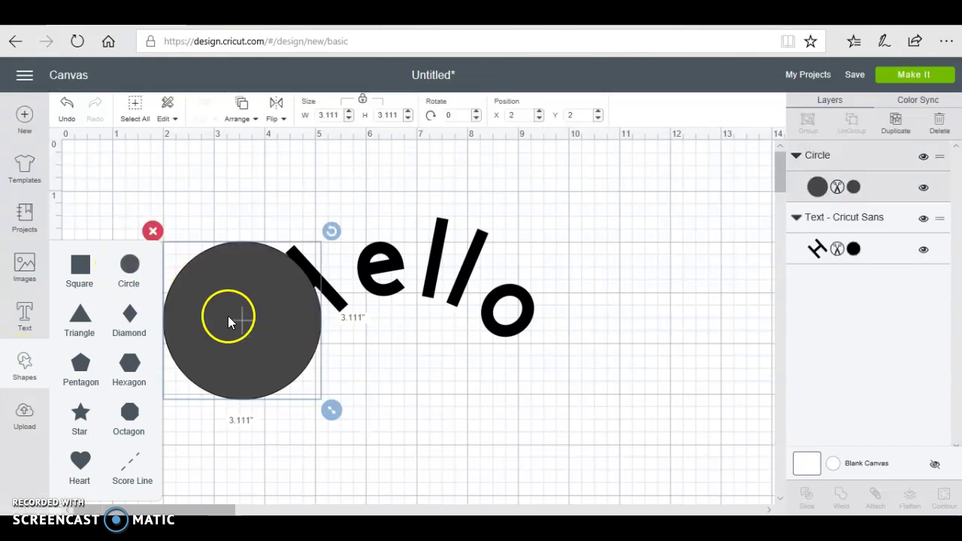
{"action": "mouse_move", "coordinate": [229, 319]}
{"action": "left_mouse_down"}
{"action": "mouse_move", "coordinate": [306, 391]}
{"action": "mouse_move", "coordinate": [389, 380]}
{"action": "left_mouse_up"}
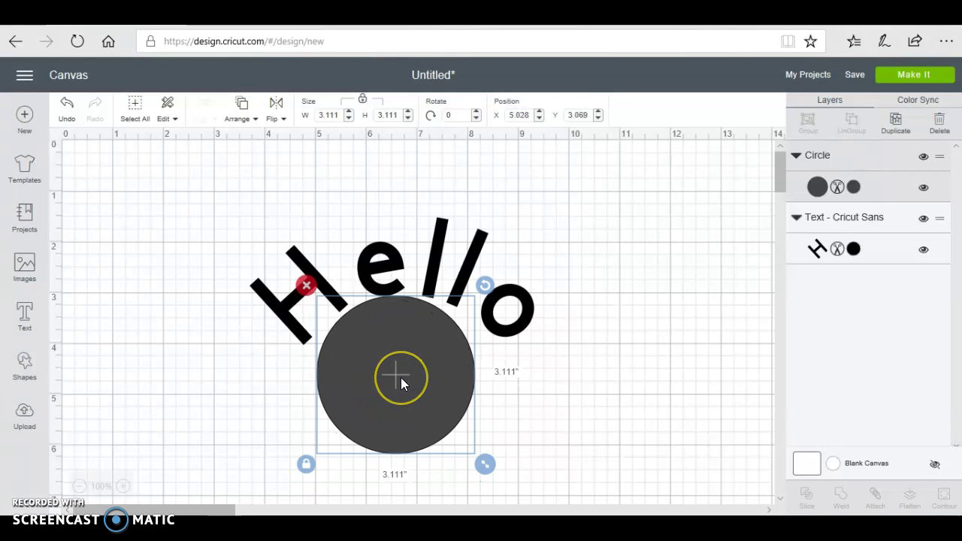
{"action": "key", "text": "Delete"}
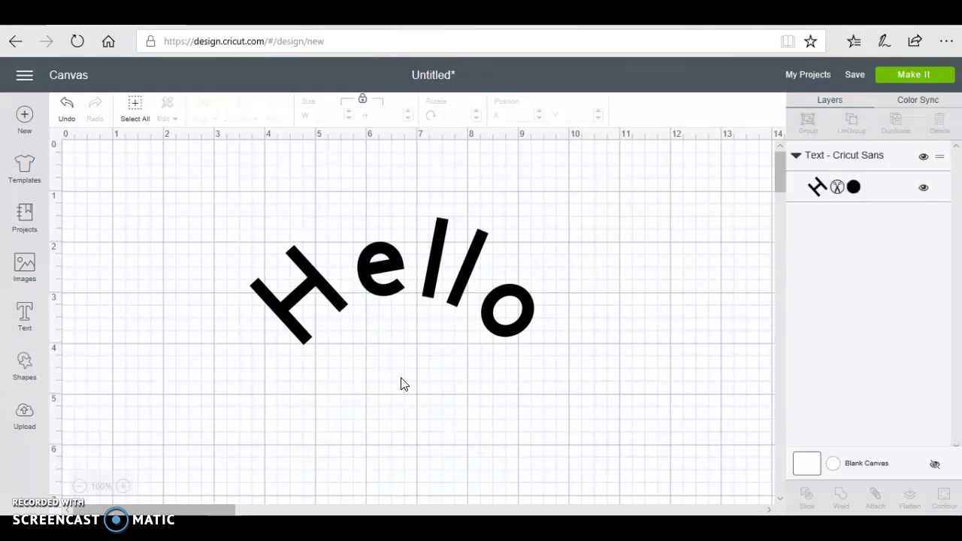
{"action": "left_click", "coordinate": [98, 319]}
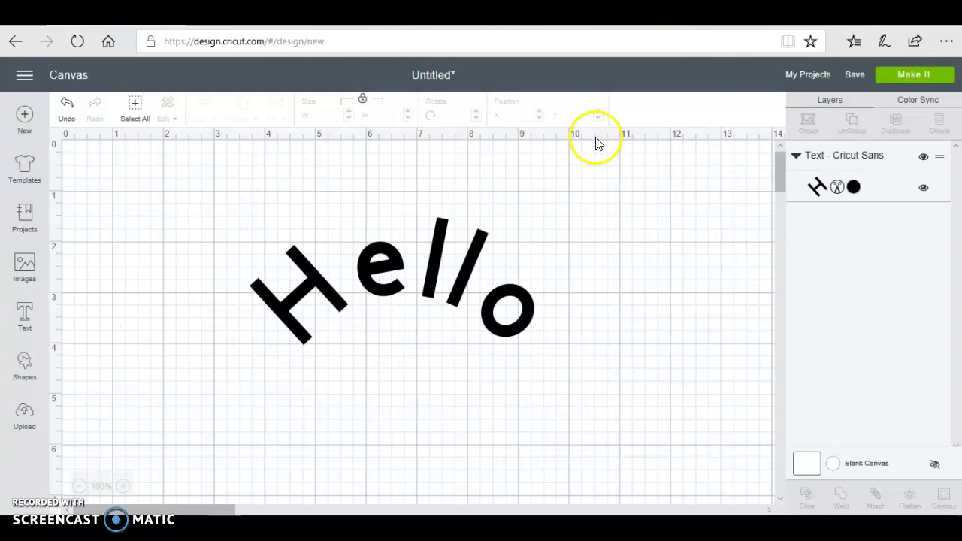
{"action": "left_click", "coordinate": [295, 275]}
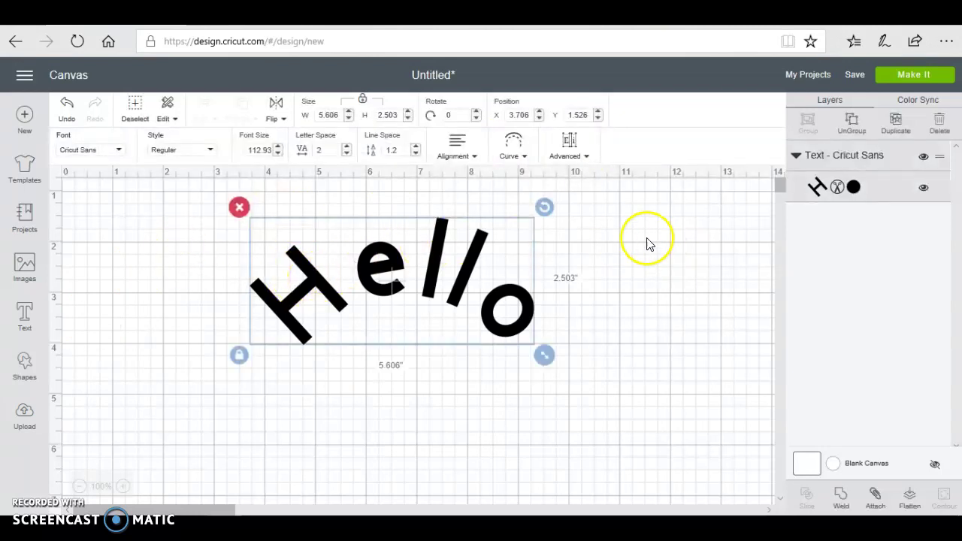